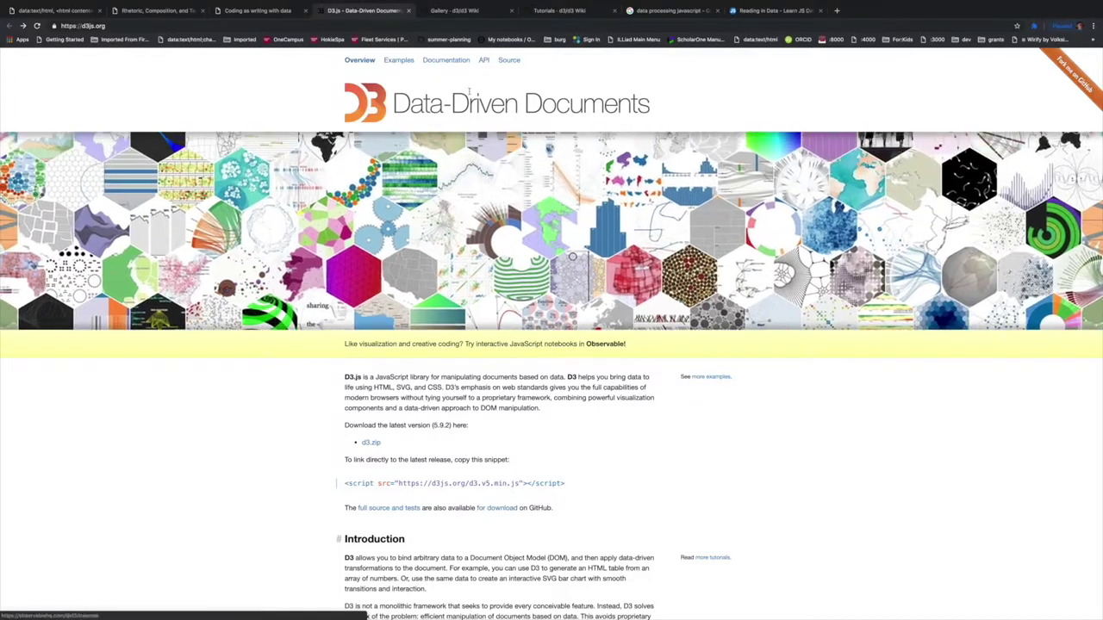
Switch to the 'Gallery - d3/d3 Wiki' tab to show the D3 example-chart Visual Index
click(472, 12)
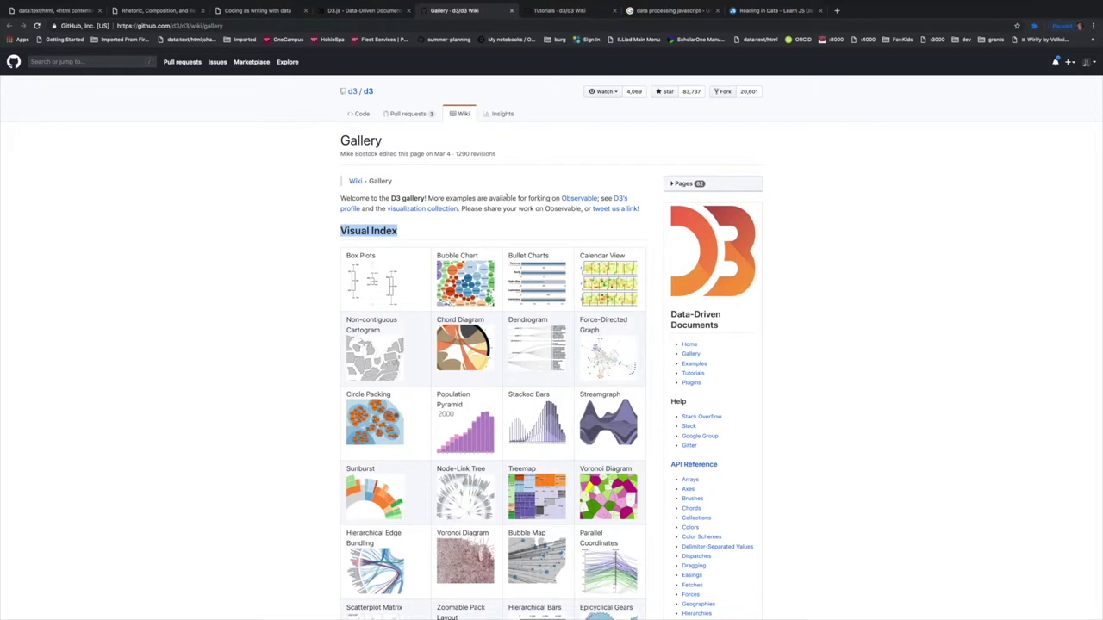
Scroll through the D3 Gallery, then switch to the 'Tutorials - d3/d3 Wiki' tab
scroll(505, 197, down, 1)
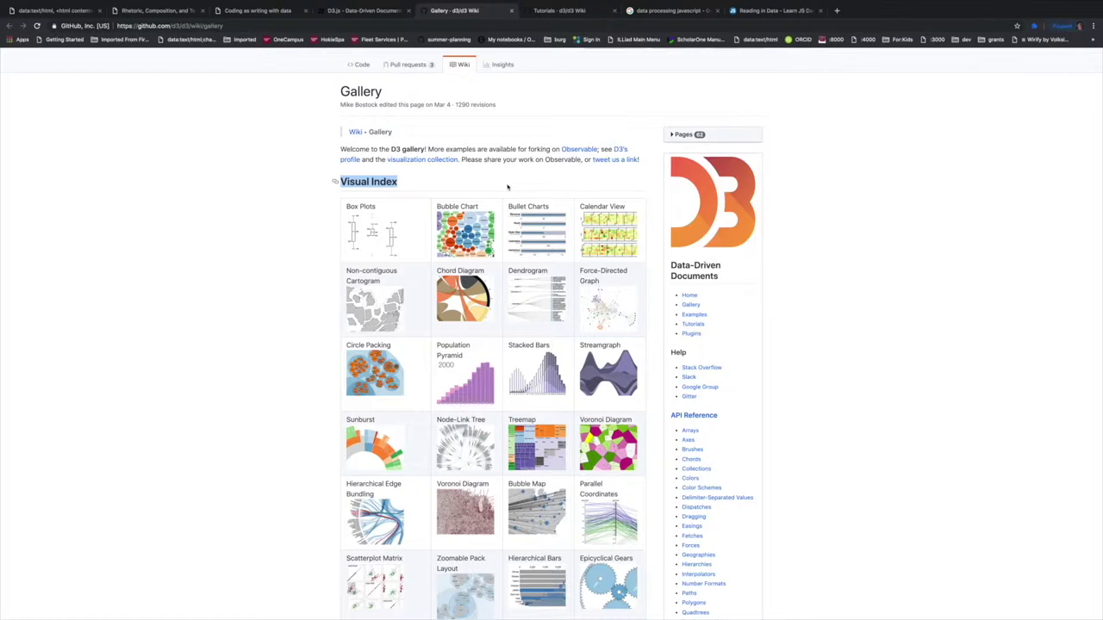
click(508, 187)
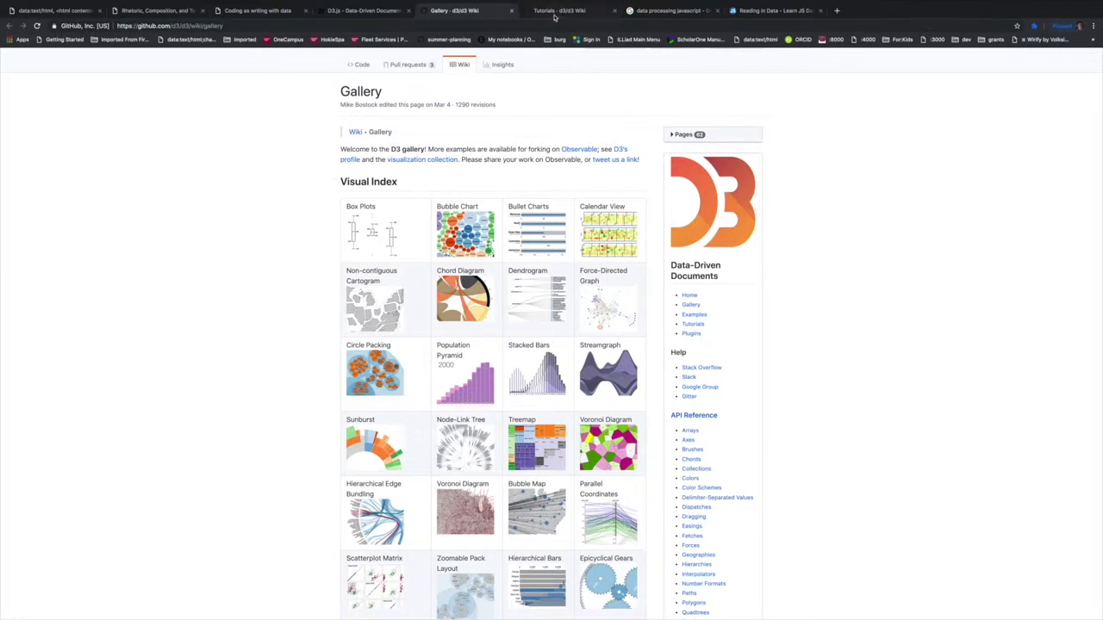
click(556, 16)
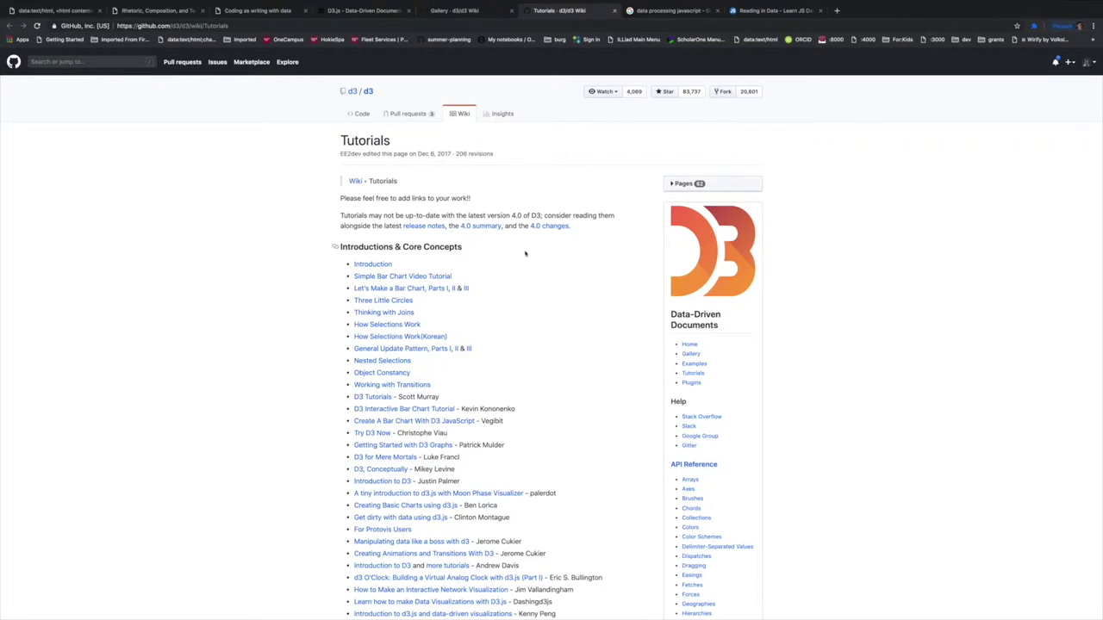
scroll(526, 253, down, 1)
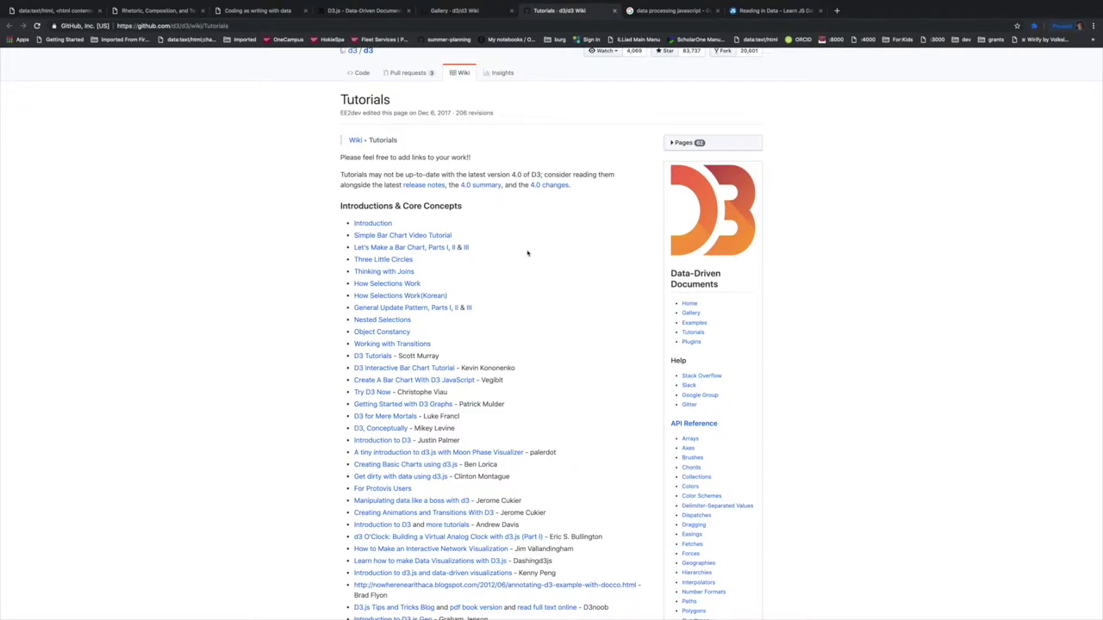
click(644, 12)
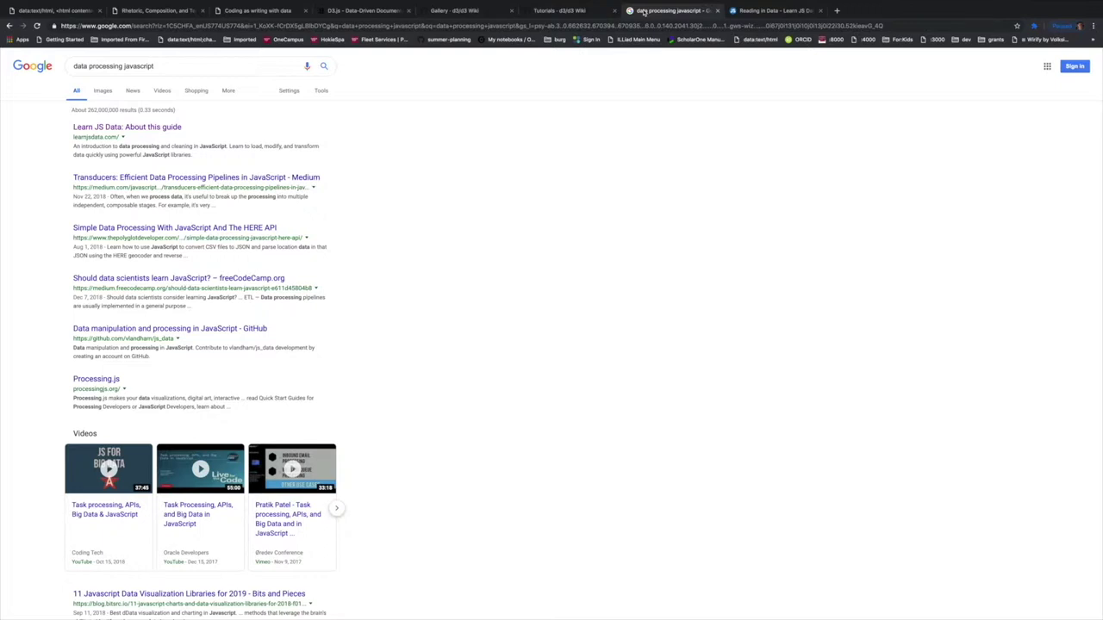
Switch to the 'Reading in Data' guide tab
click(748, 11)
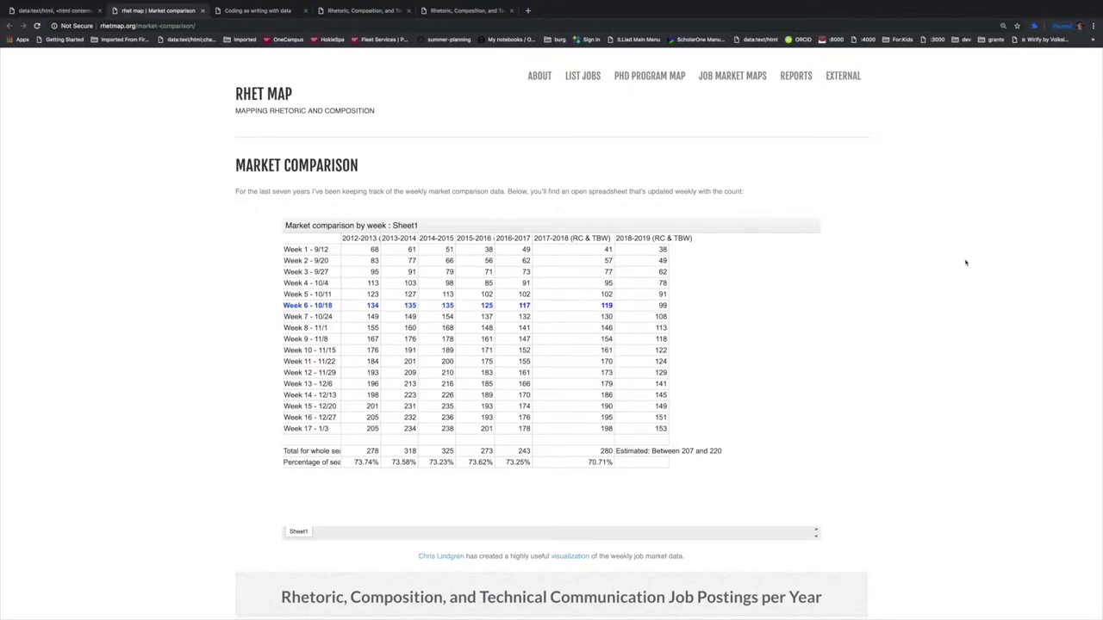
Scroll the Market Comparison page down to the job-postings chart, then switch to the Missing Tutorial notes
mouse_move(790, 86)
scroll(453, 310, down, 3)
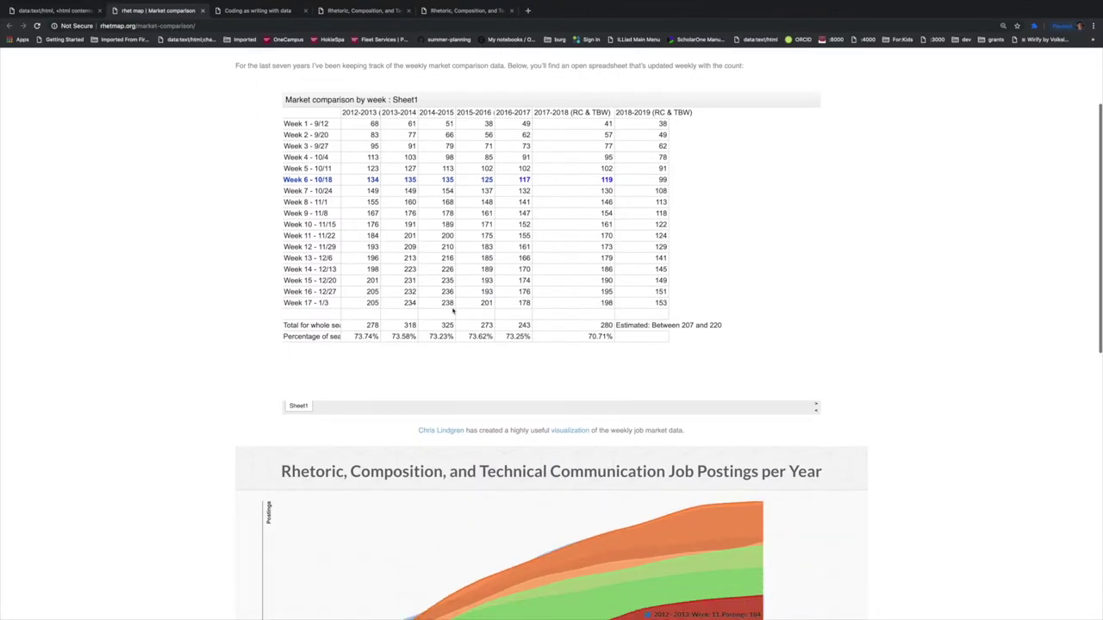
scroll(453, 309, down, 1)
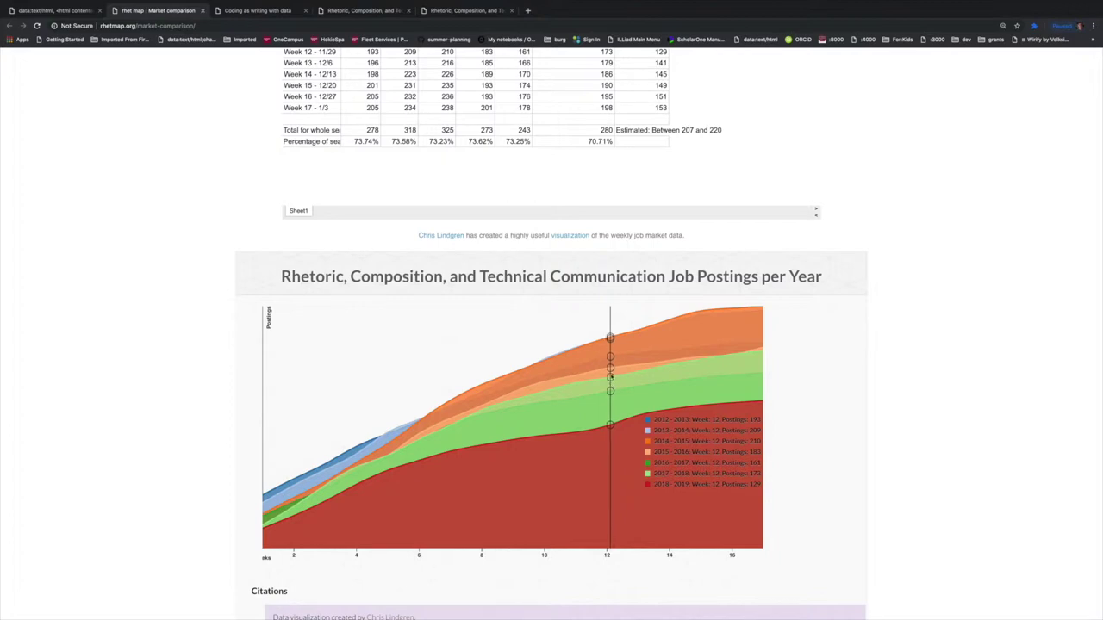
click(48, 11)
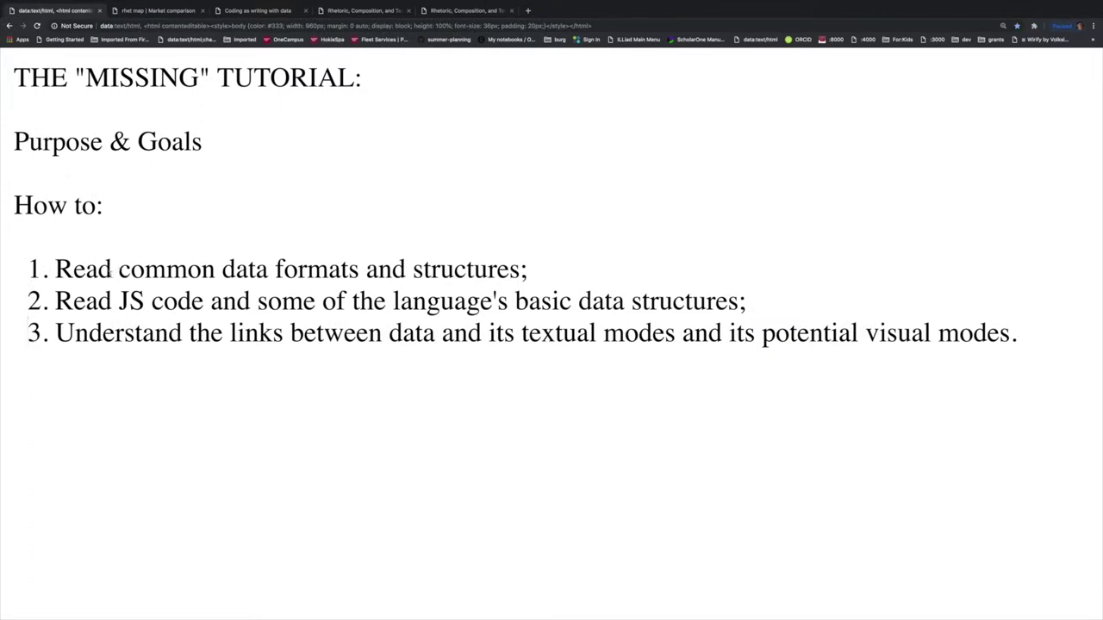
Highlight each Missing Tutorial goal in turn: common data formats, reading JS code, and potential visual modes
click(111, 270)
drag(55, 271, 534, 269)
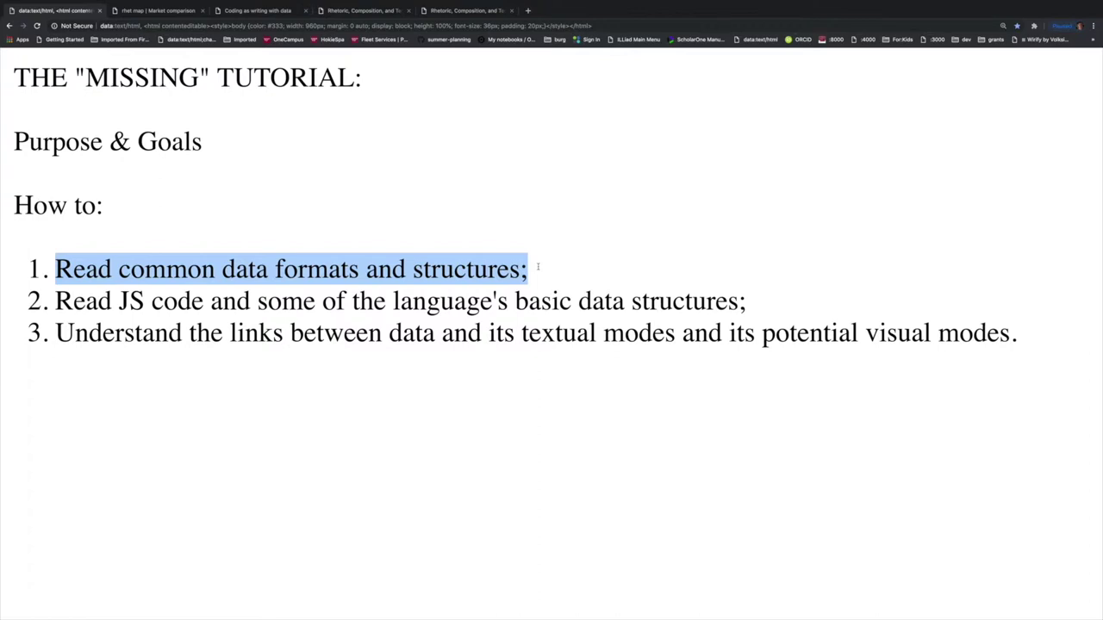
click(481, 301)
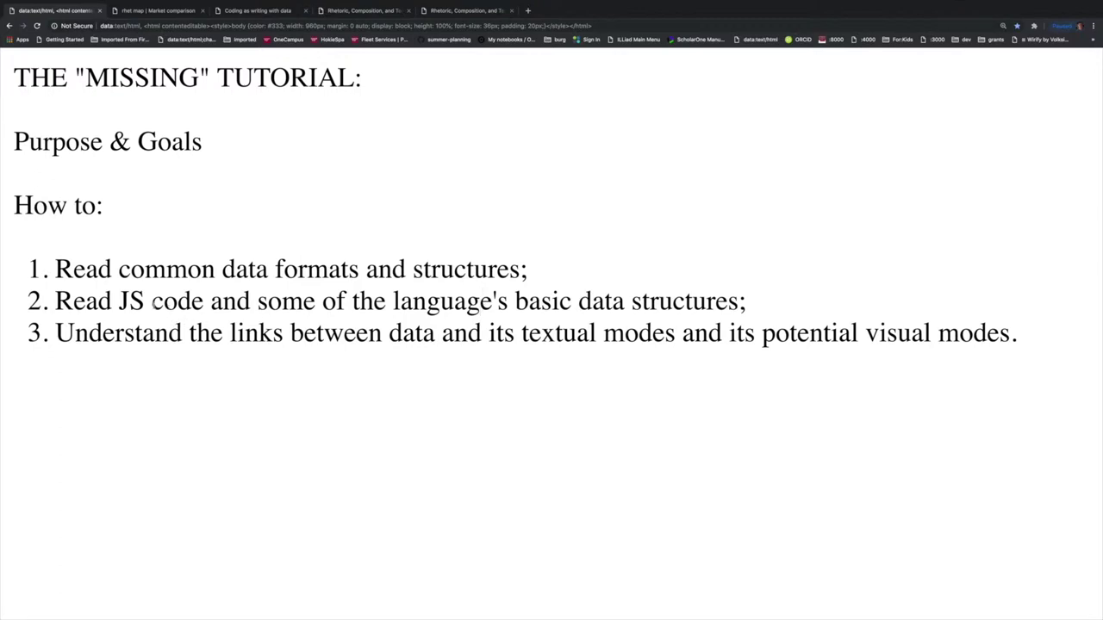
drag(53, 302, 739, 303)
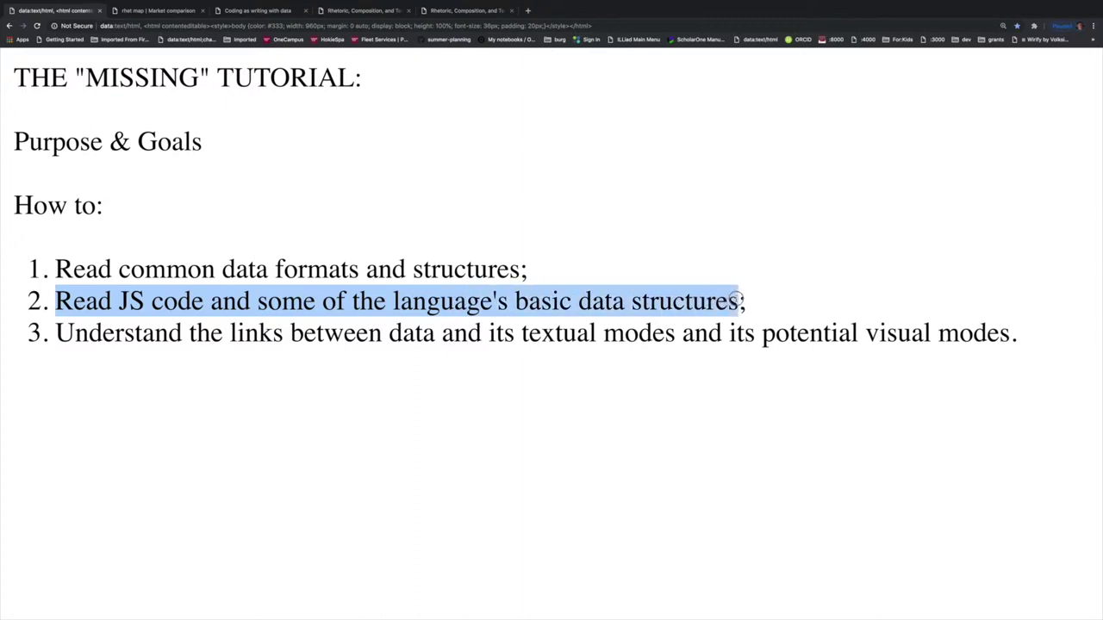
click(466, 301)
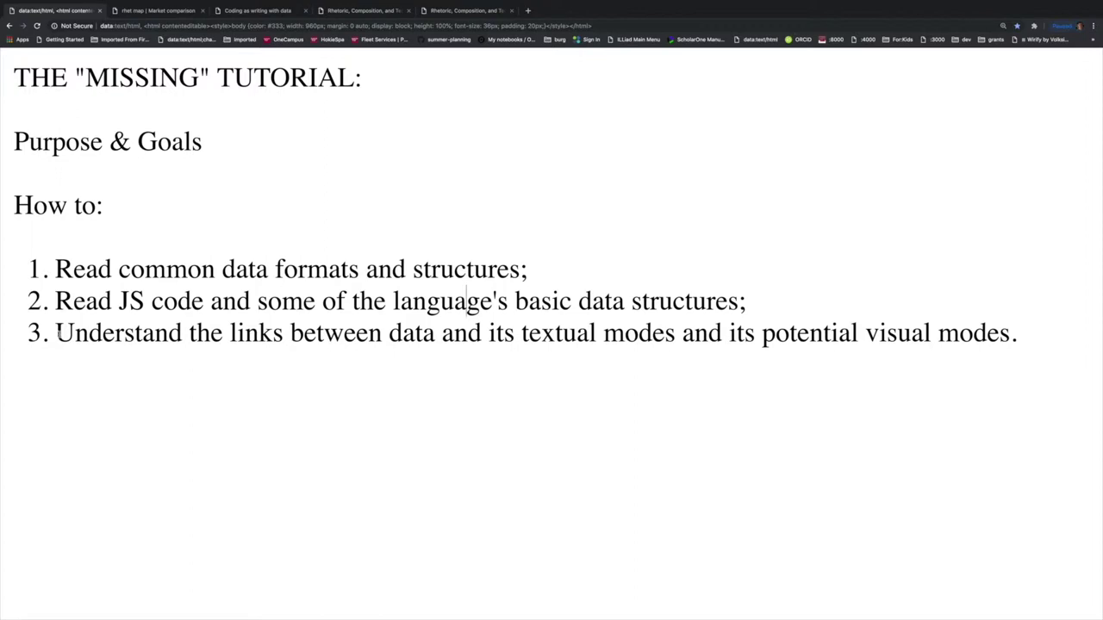
drag(57, 332, 681, 332)
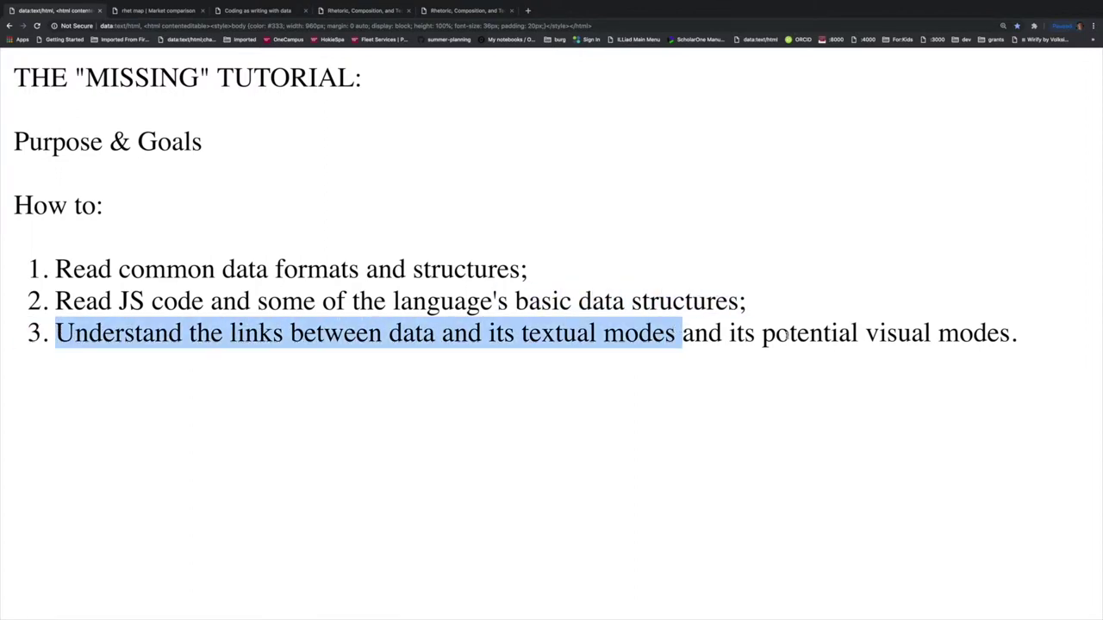
drag(762, 332, 1009, 334)
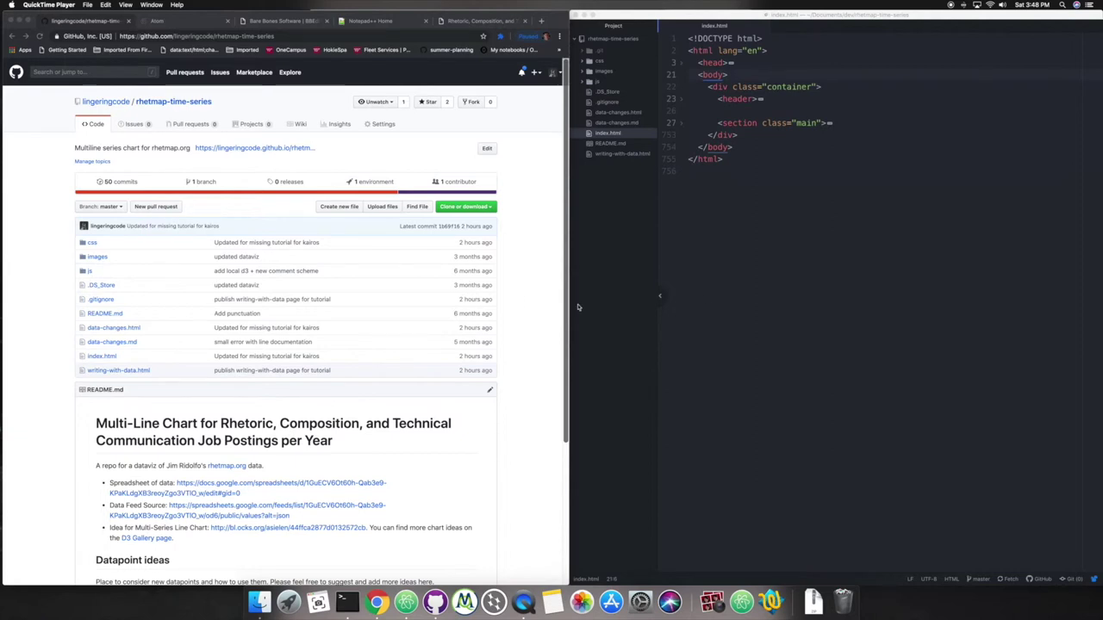
Unfold index.html's section element in Atom, then select the GitHub repo page's address bar
click(719, 127)
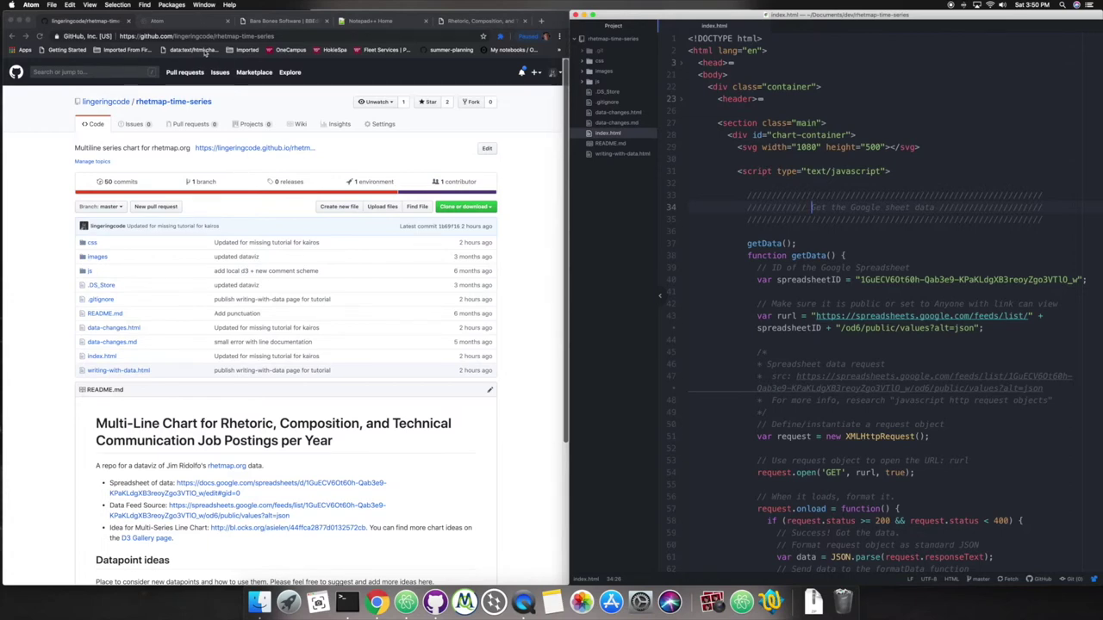
click(192, 36)
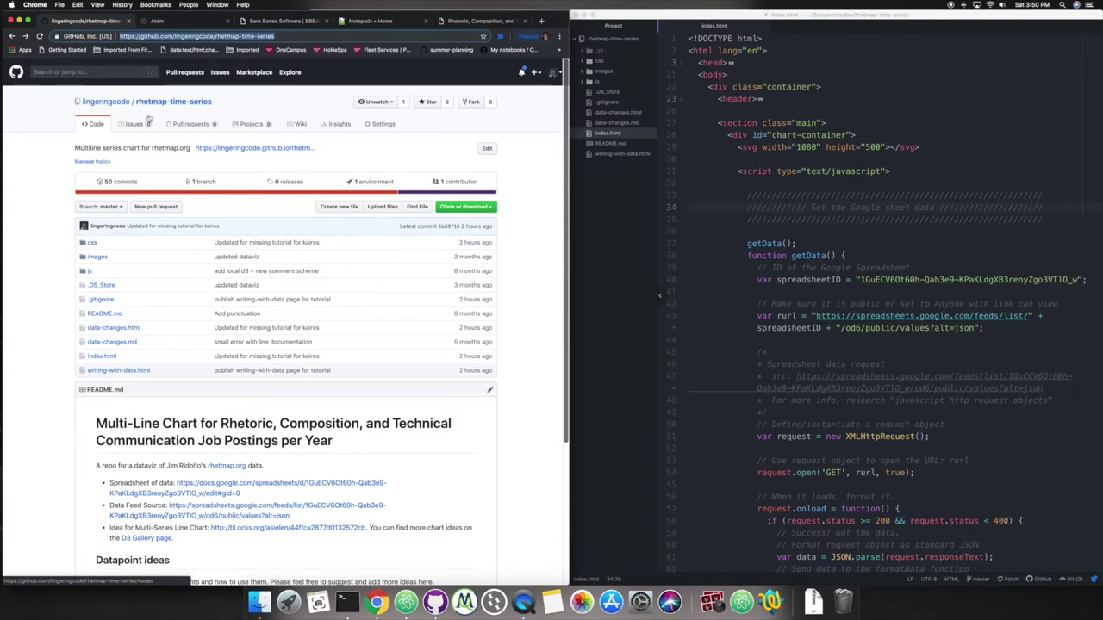
Compare the Atom and BBEdit websites and highlight the getData call lines in the editor
click(164, 21)
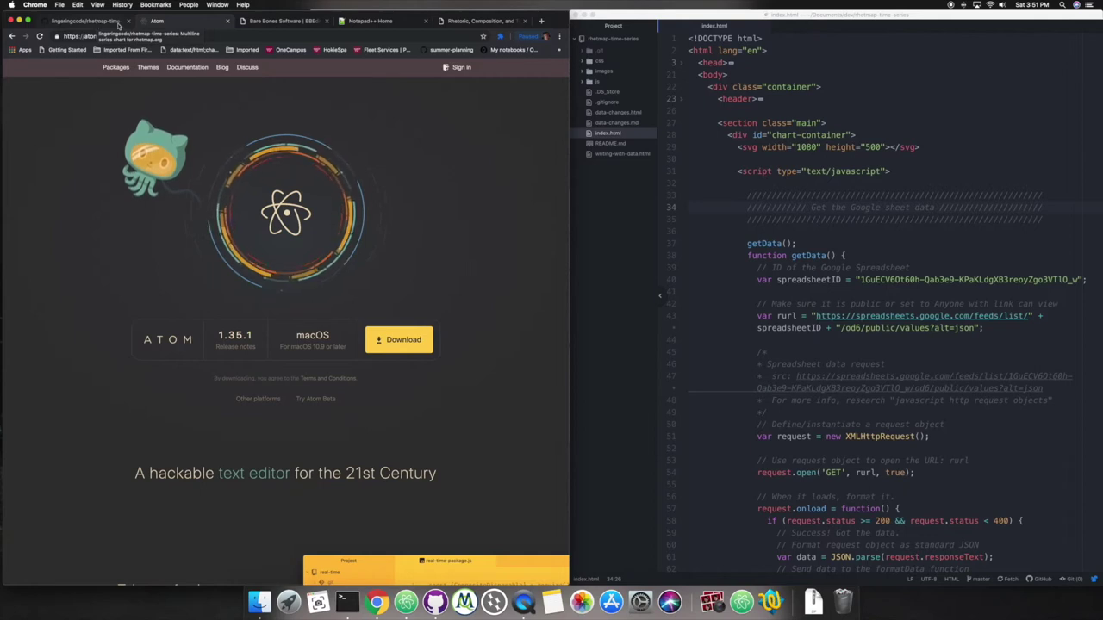
click(269, 23)
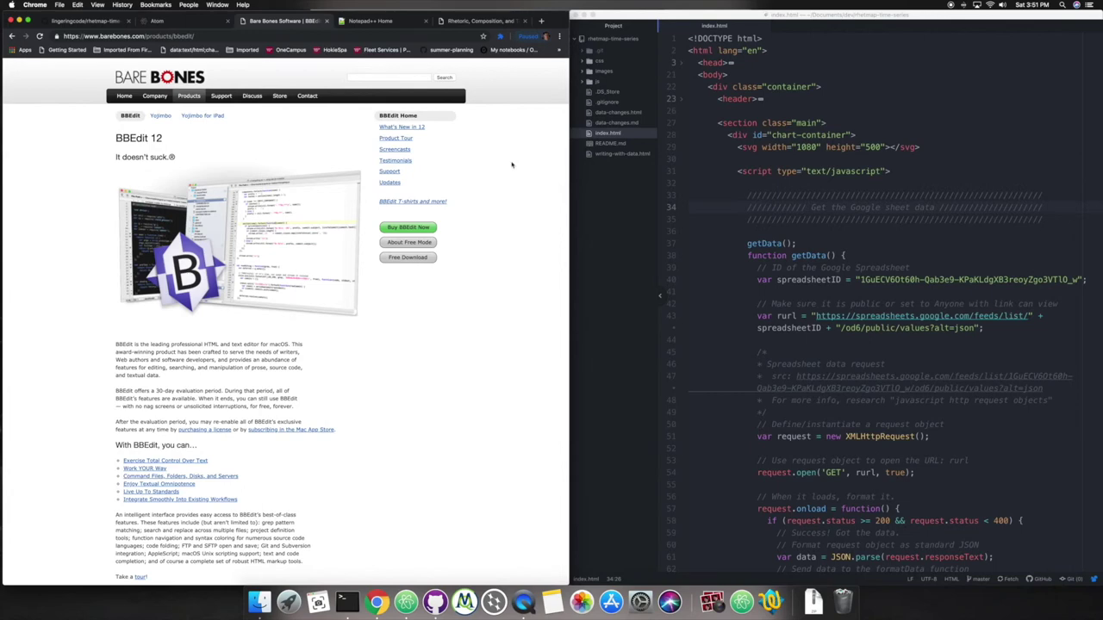
click(765, 253)
drag(745, 244, 834, 267)
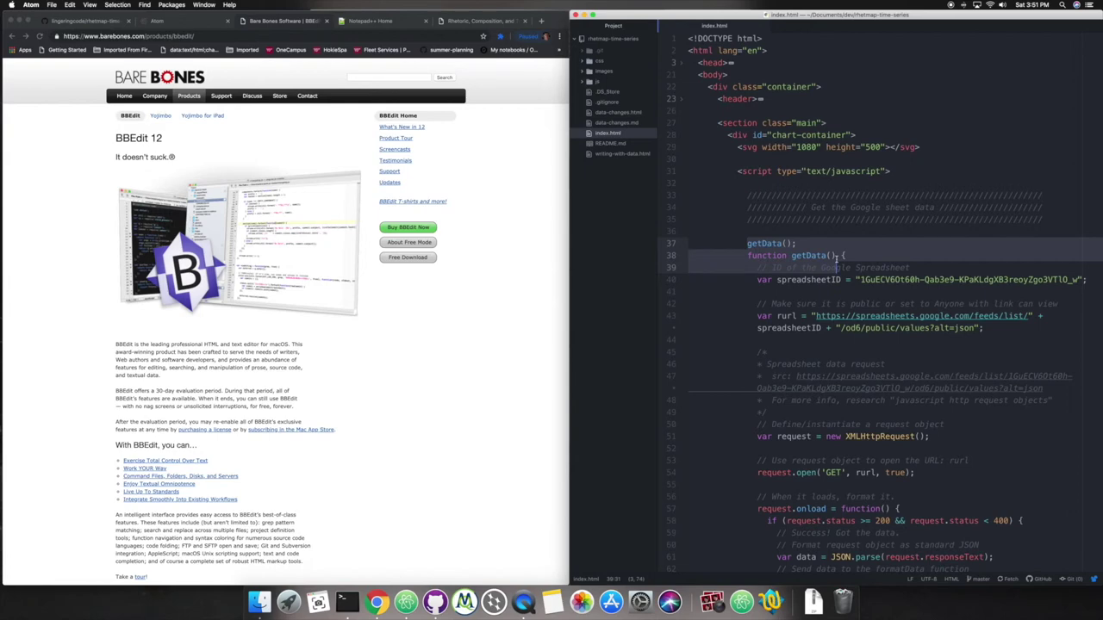
click(836, 257)
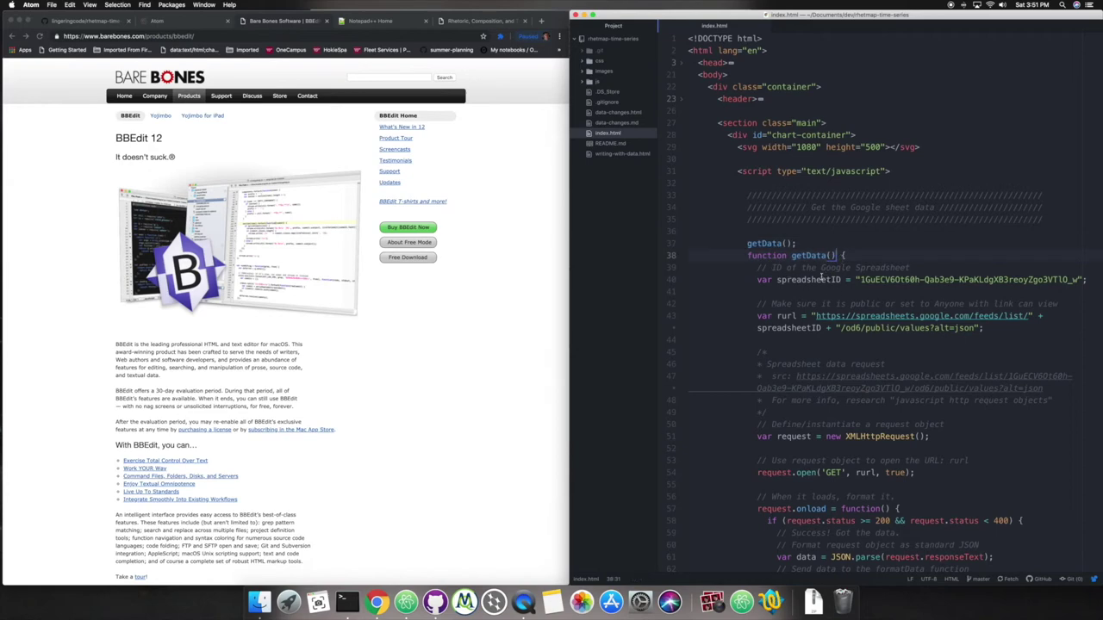
View the Notepad++ site, return to Atom's site, then bring up the job-postings chart page
click(369, 21)
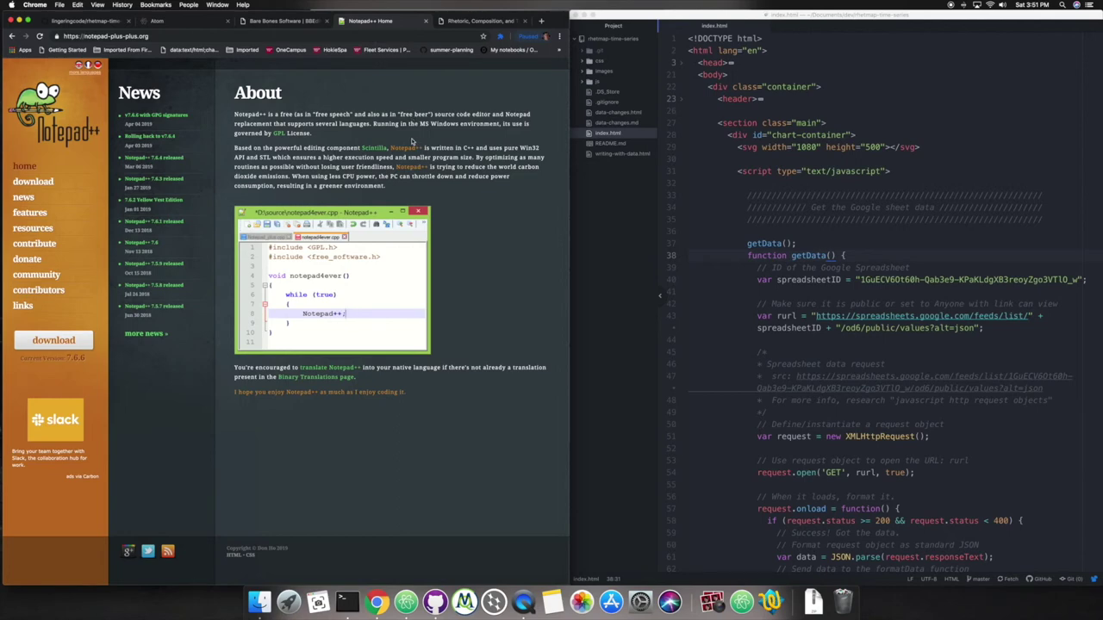
click(198, 23)
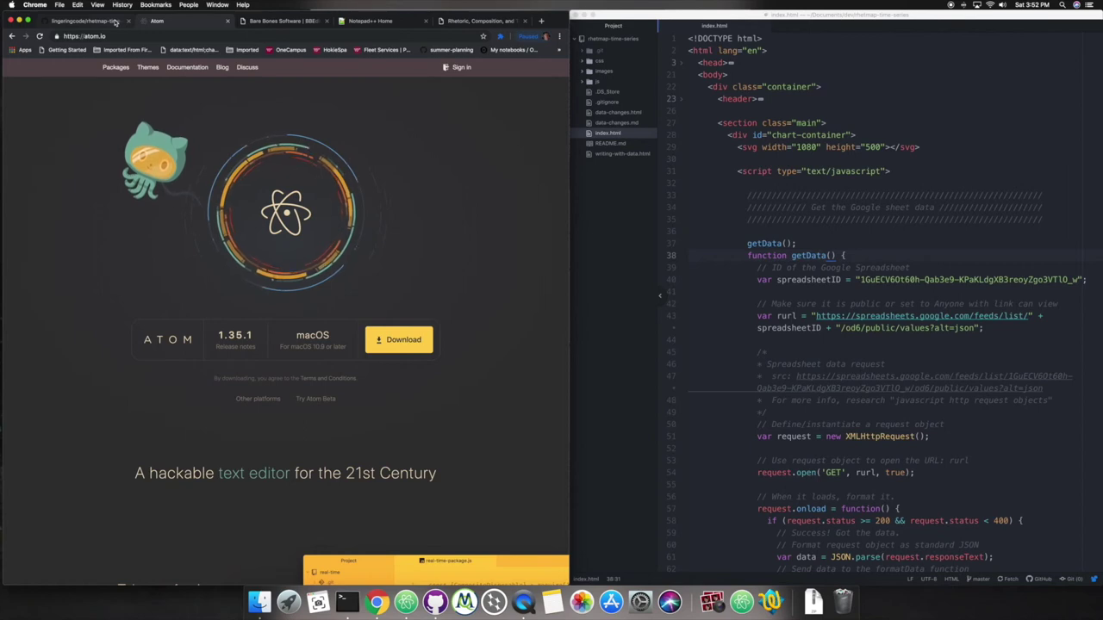
click(456, 23)
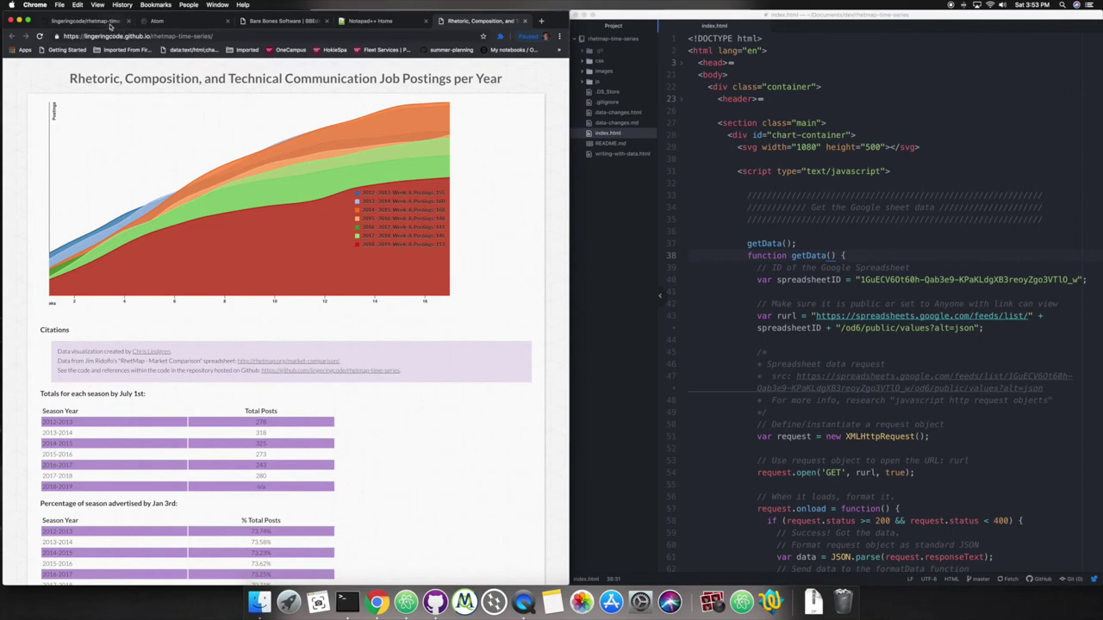
Open the hosted chart through the repo description's lingeringcode.github.io link and right-click the page
click(107, 22)
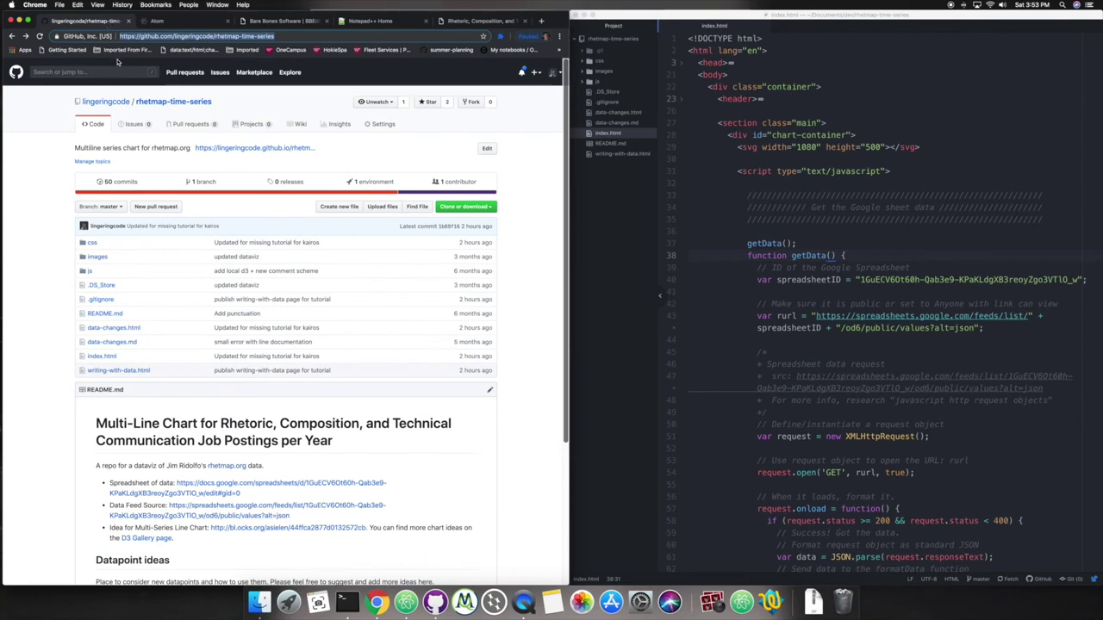
click(229, 148)
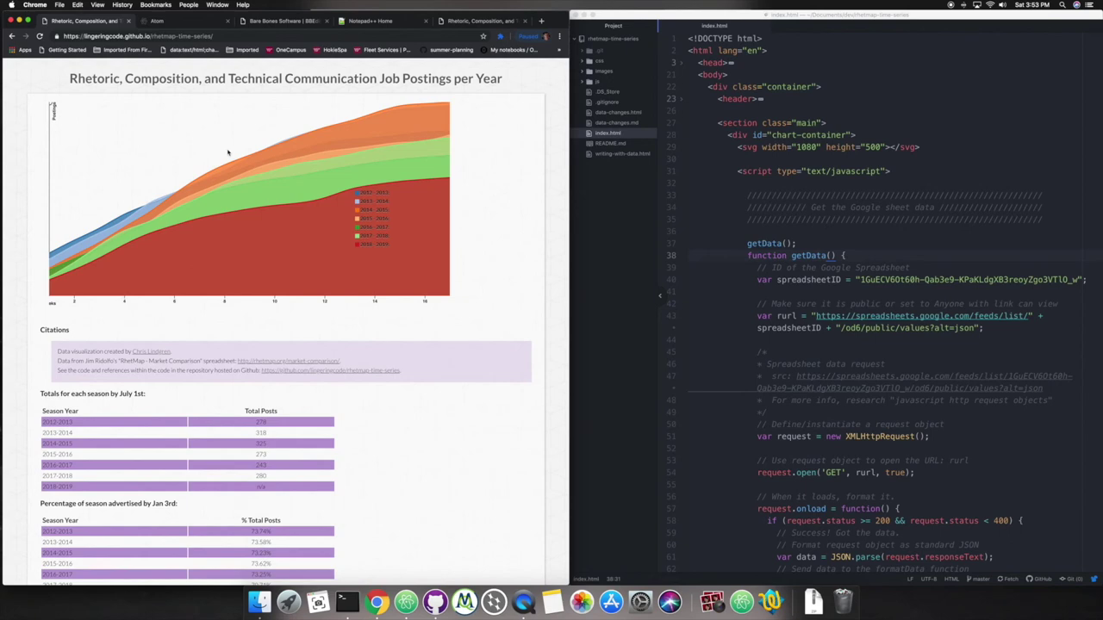
mouse_move(278, 168)
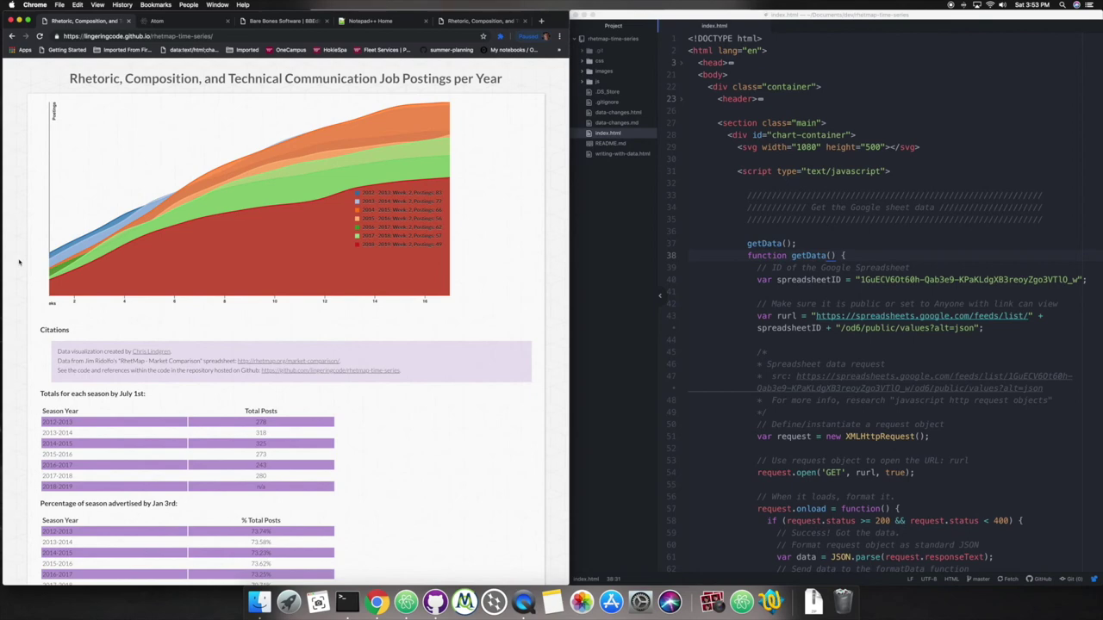
right_click(19, 262)
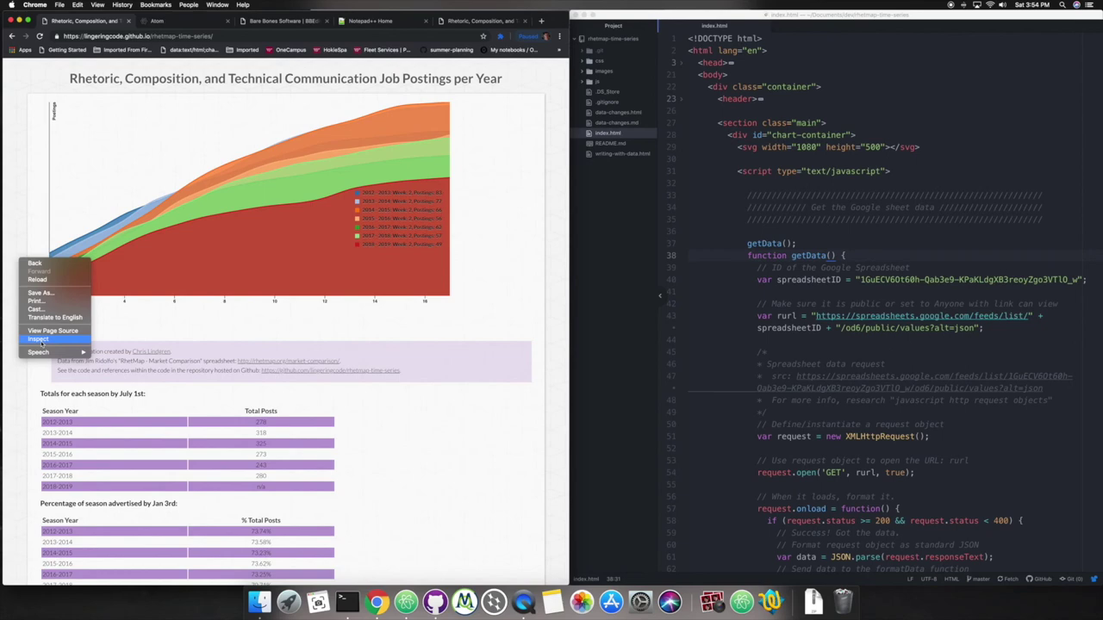
Choose Inspect to open Chrome DevTools with the console beside the chart page
click(39, 341)
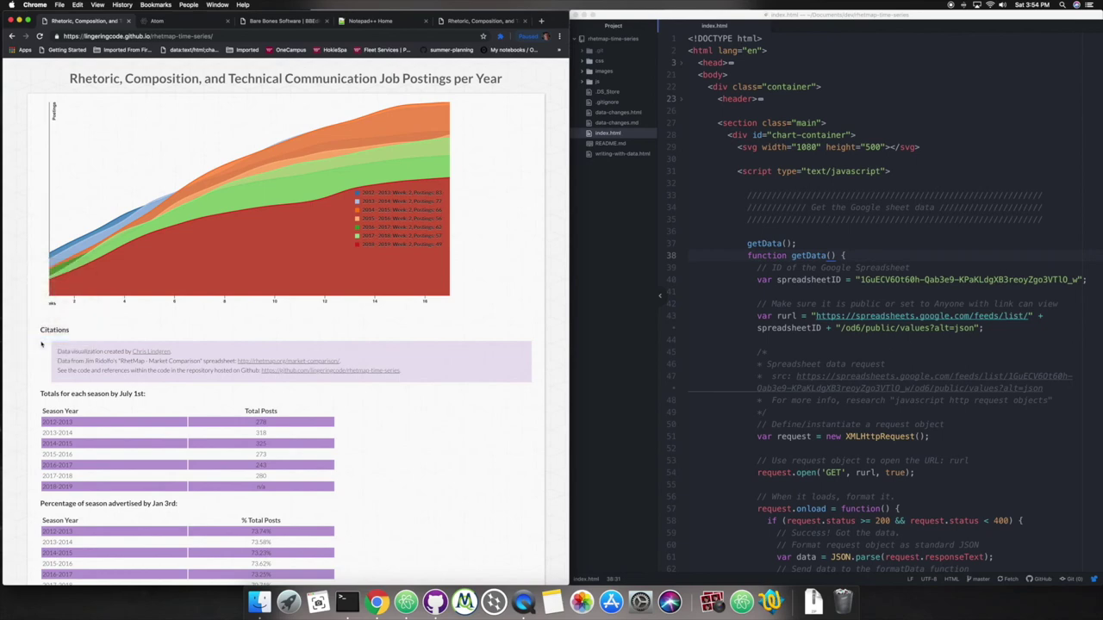